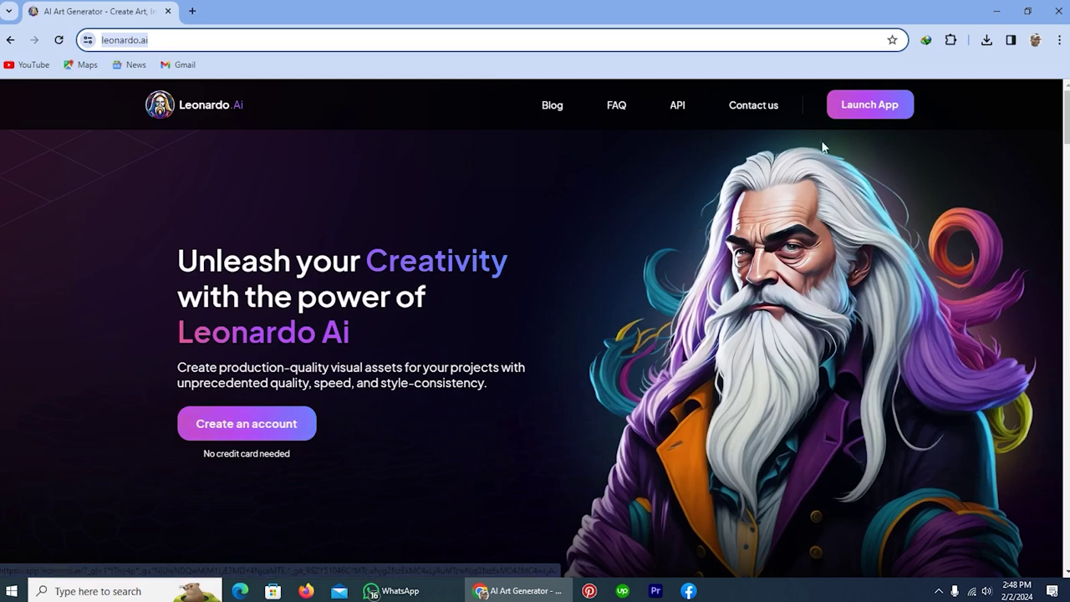
Create a new training dataset named "Model" with the description "This is my Custom Model dataset".
click(882, 101)
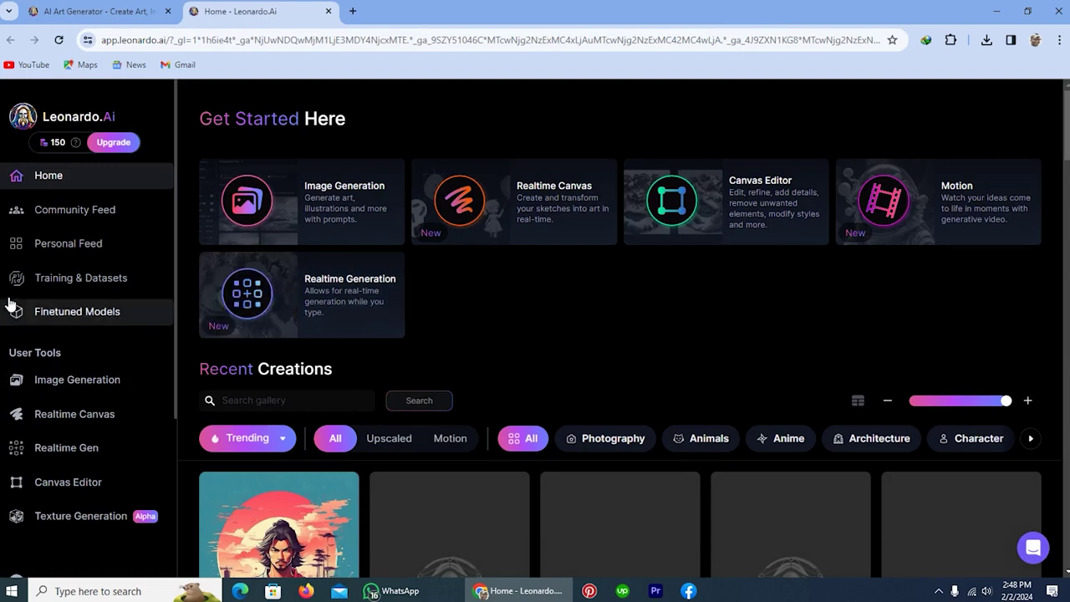
click(63, 284)
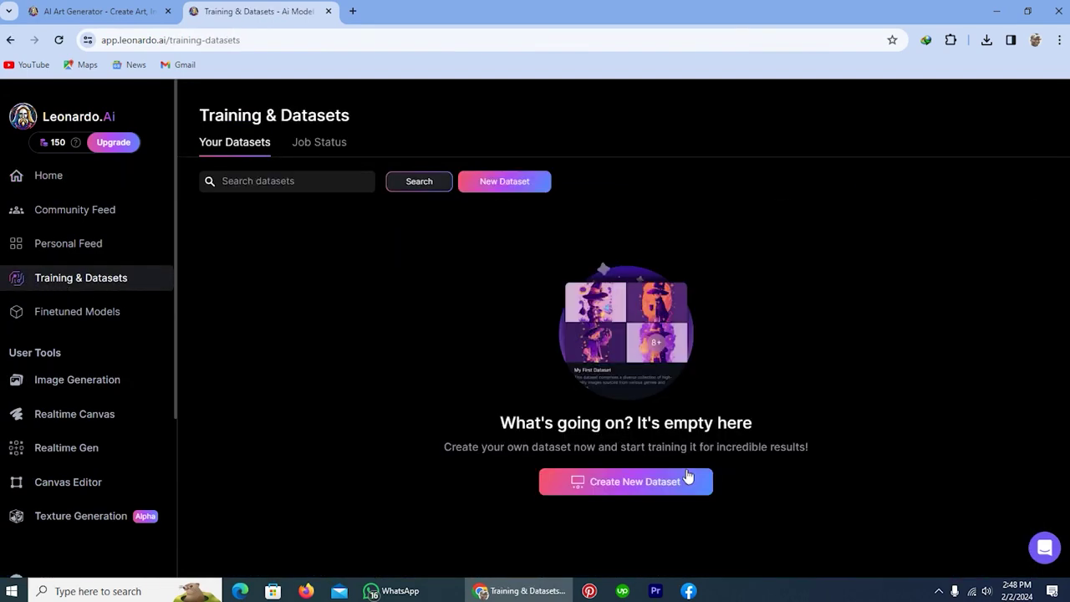
click(672, 483)
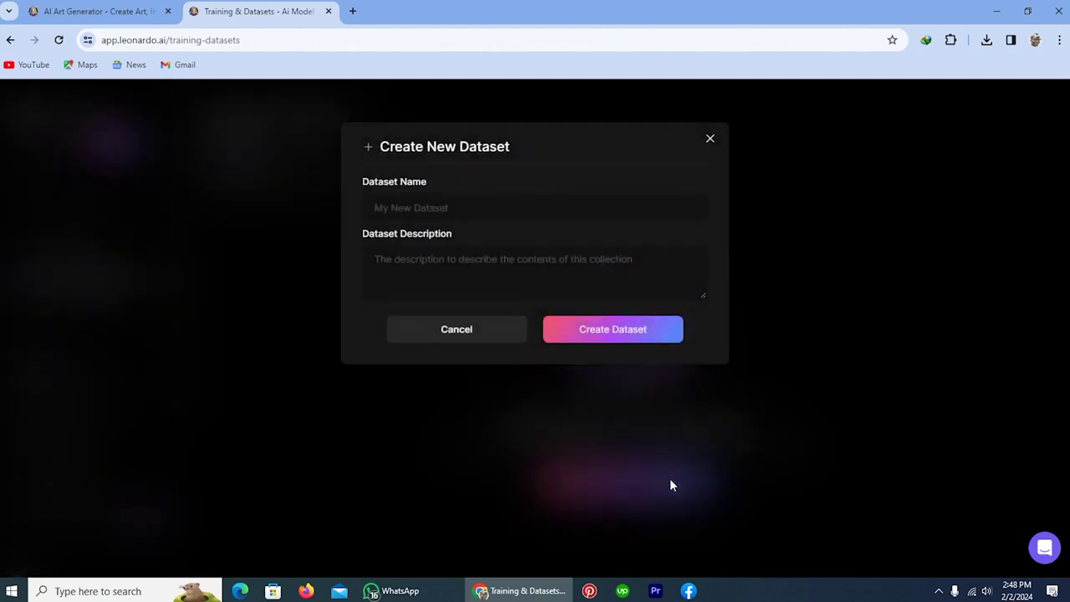
click(463, 212)
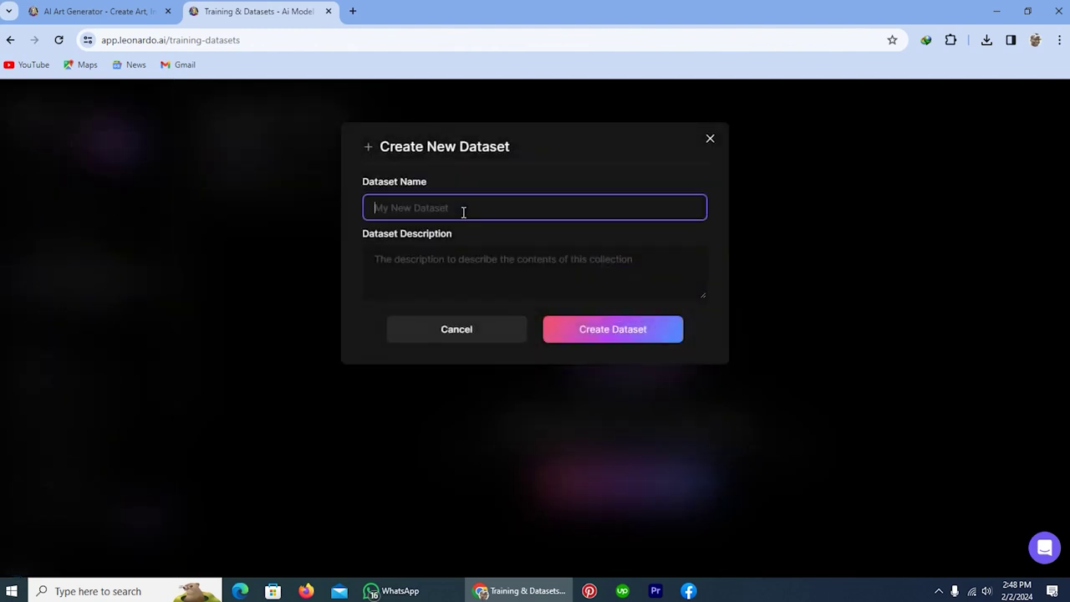
text(Model)
click(477, 261)
text(This is my Custom Model dataset)
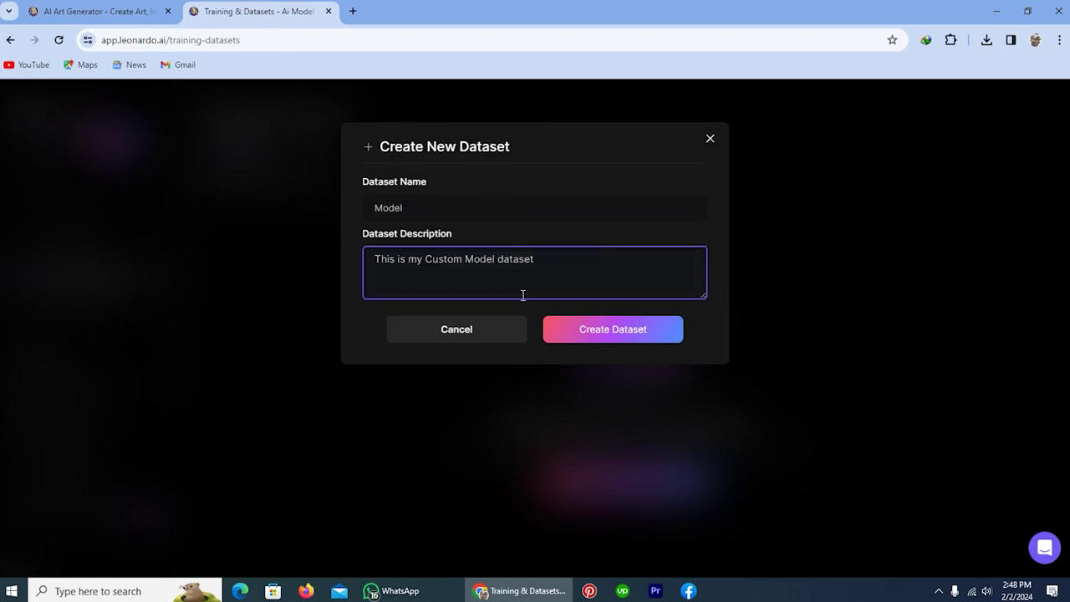
click(625, 335)
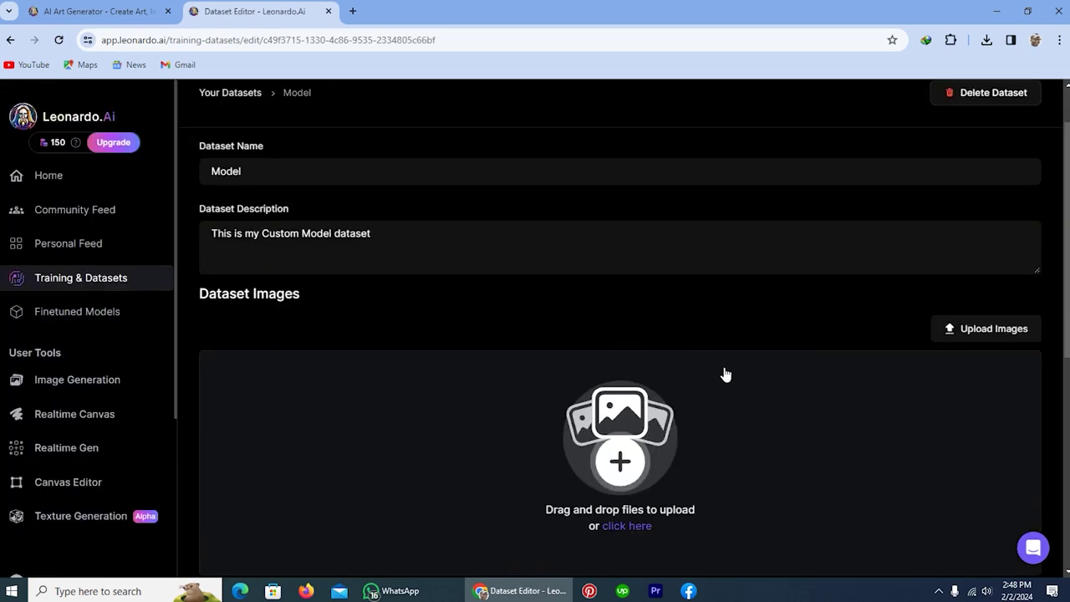
Upload the ten Cristiano Ronaldo photos from the Downloads folder to the dataset.
scroll(898, 348, down, 1)
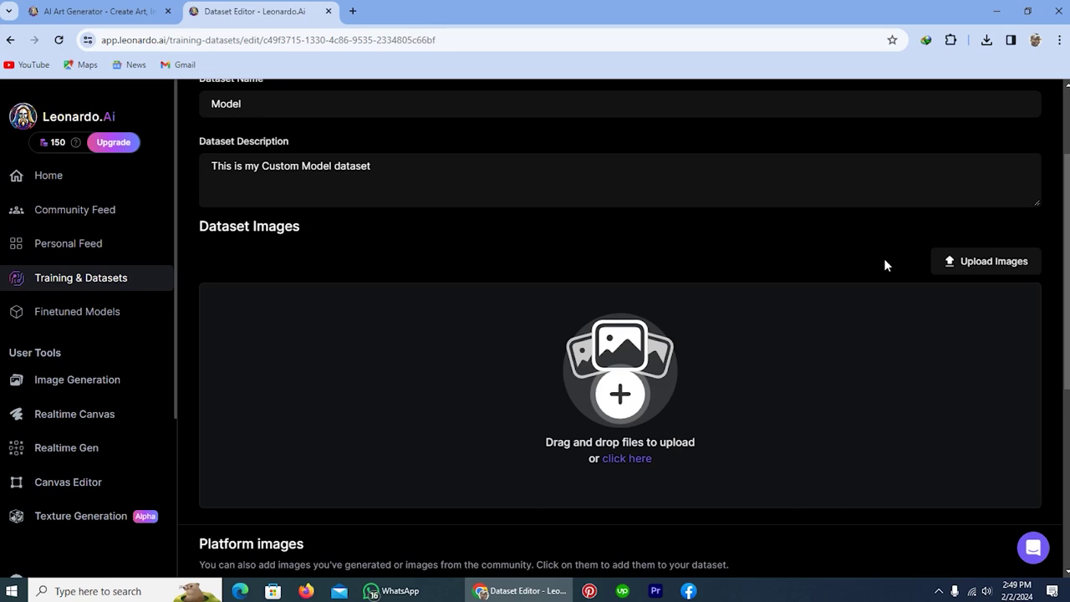
click(974, 266)
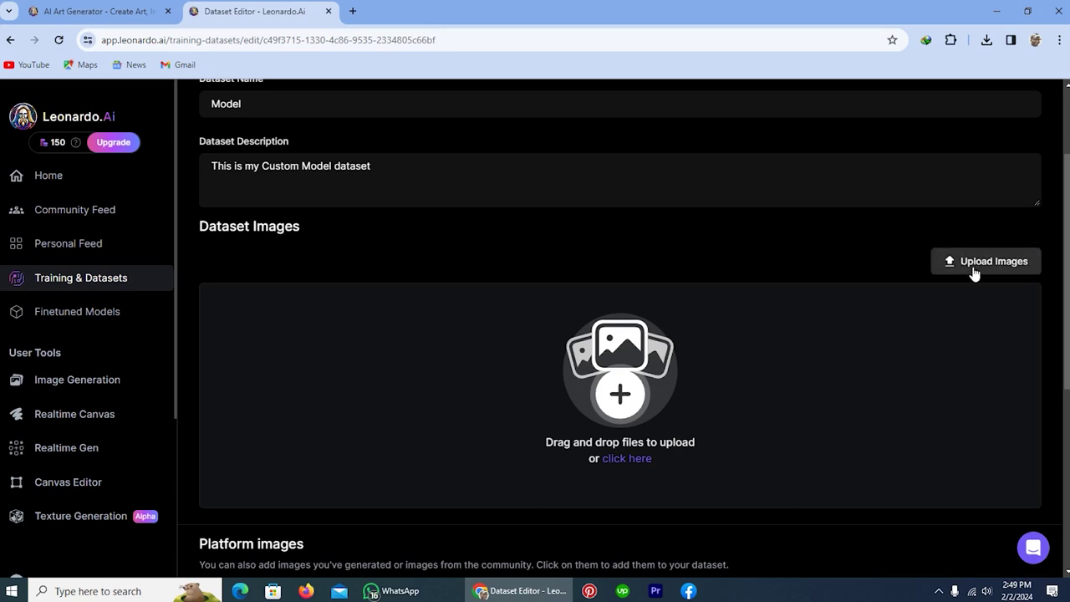
click(283, 408)
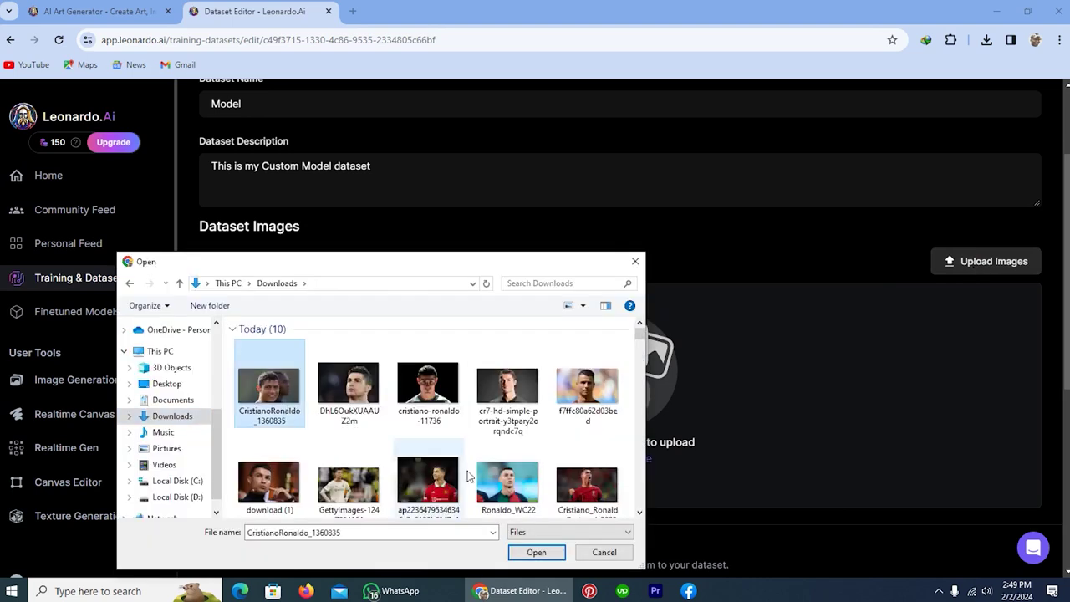
shift+click(601, 495)
double_click(589, 406)
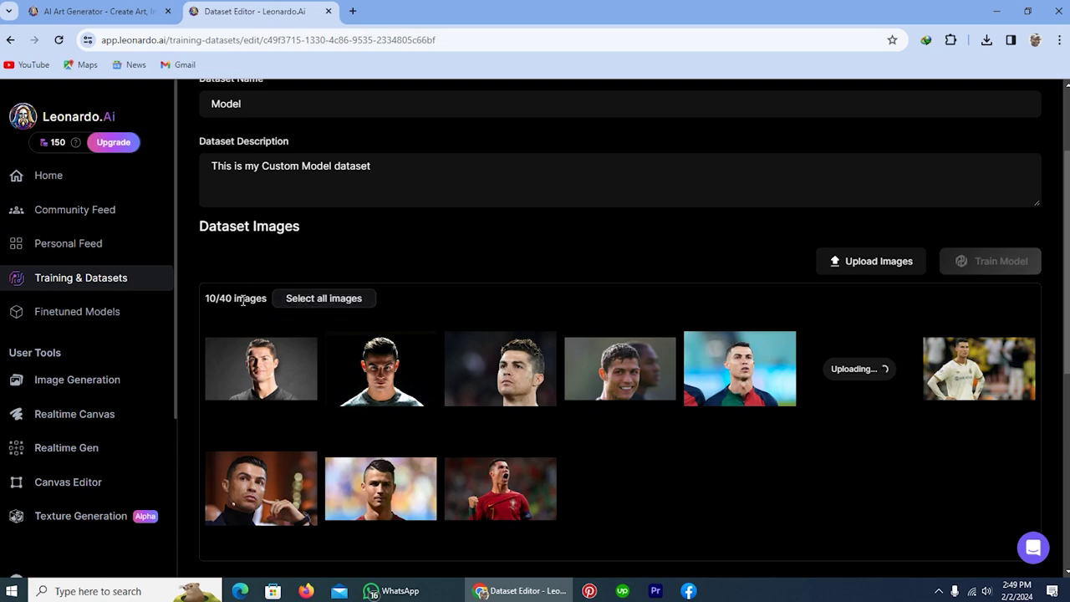
double_click(213, 300)
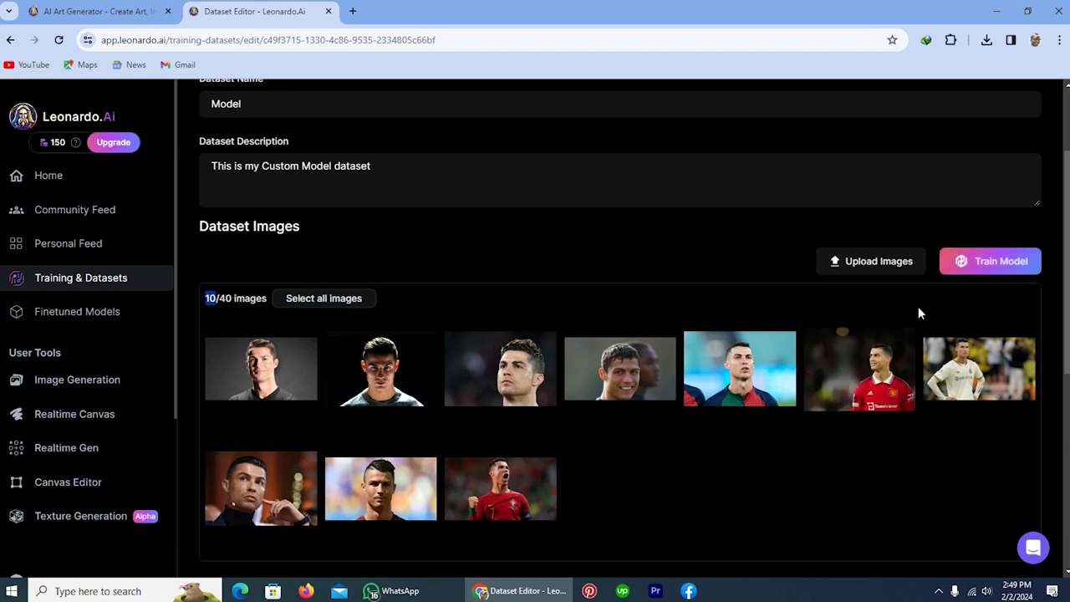
Set up model training for the dataset with the name "Model" and description "This is my Custom Model", keeping the 512×512 training resolution.
click(993, 263)
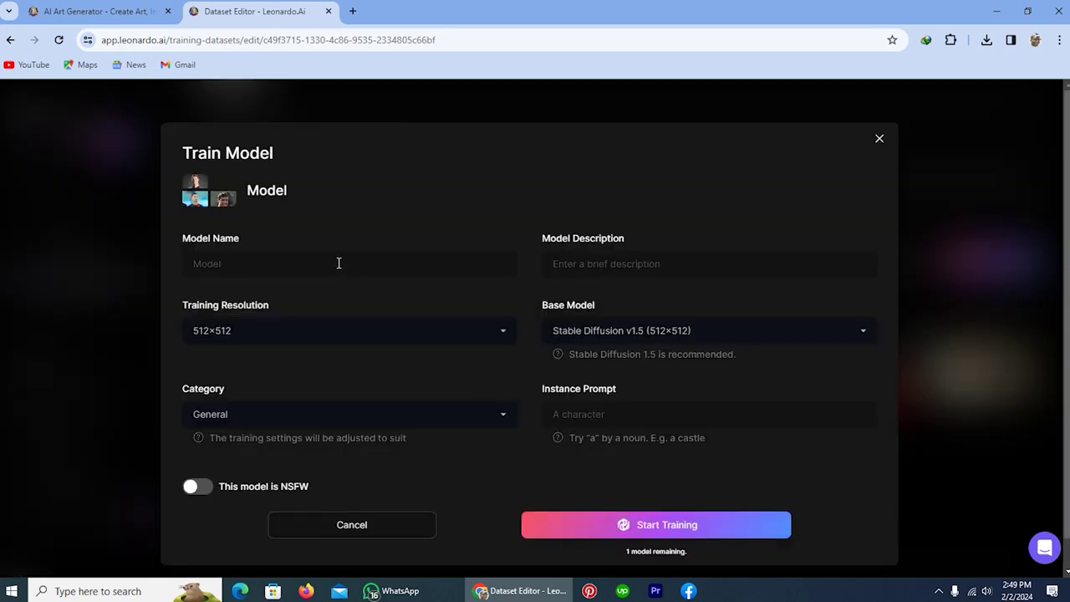
click(339, 264)
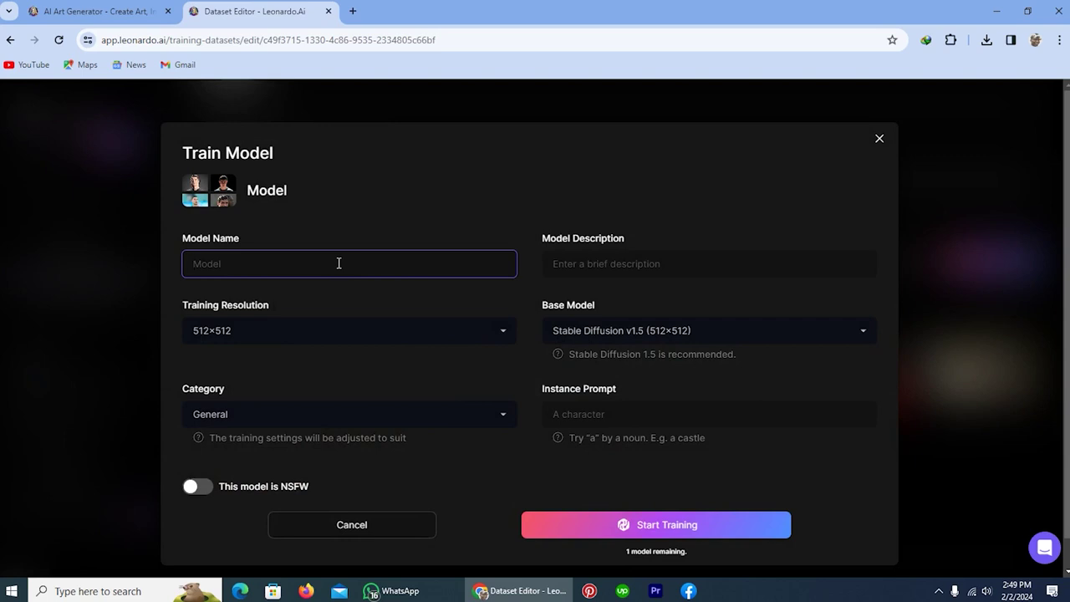
click(591, 270)
text(This is my Custom Model)
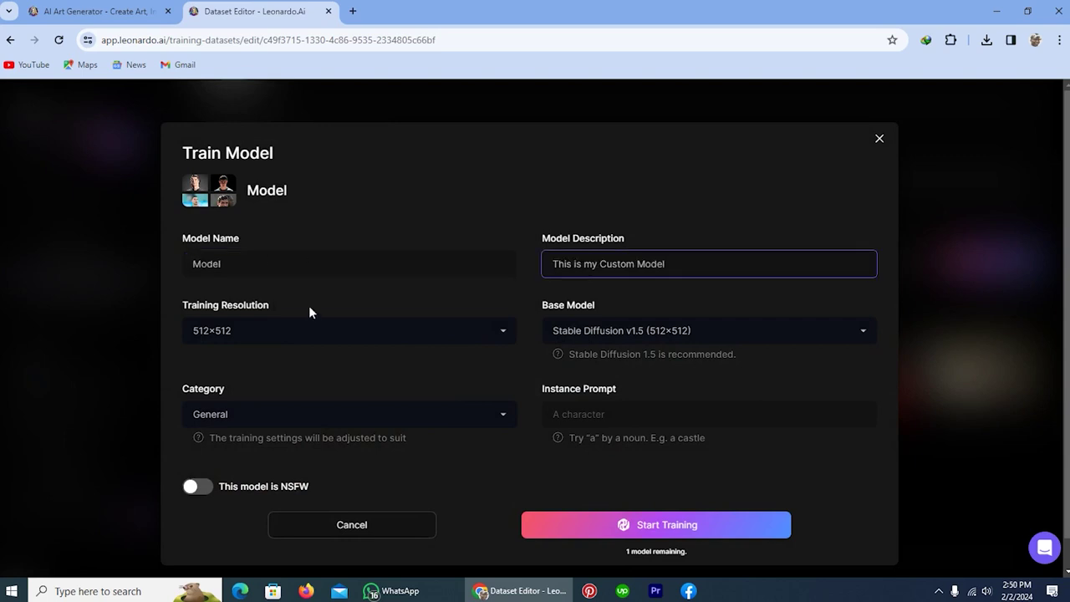
click(490, 332)
click(490, 332)
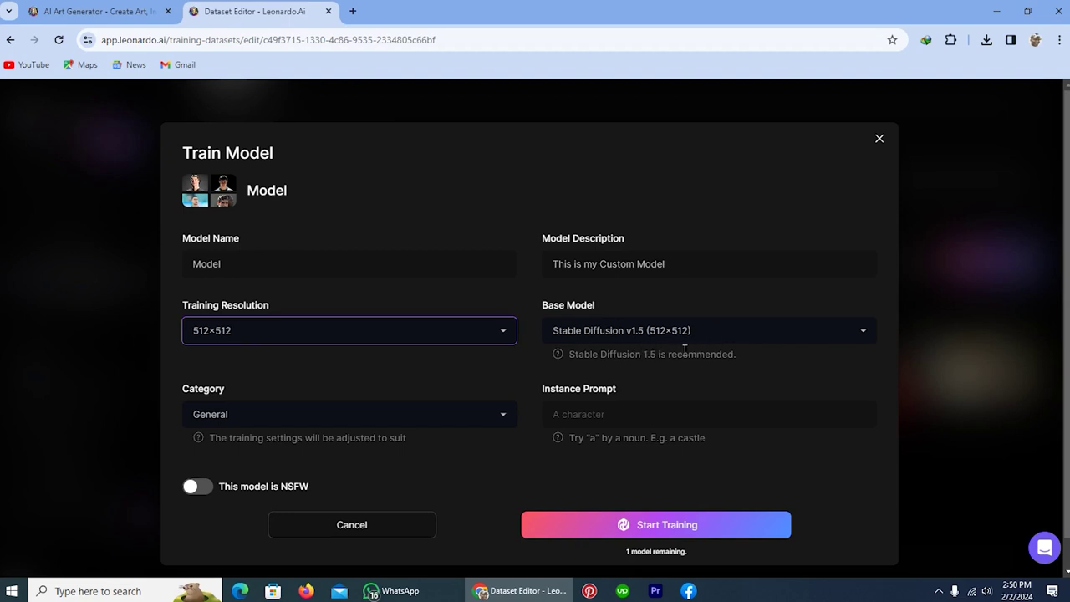
Start the training with category Photography and instance prompt "Model", and view the job status.
click(513, 418)
click(261, 335)
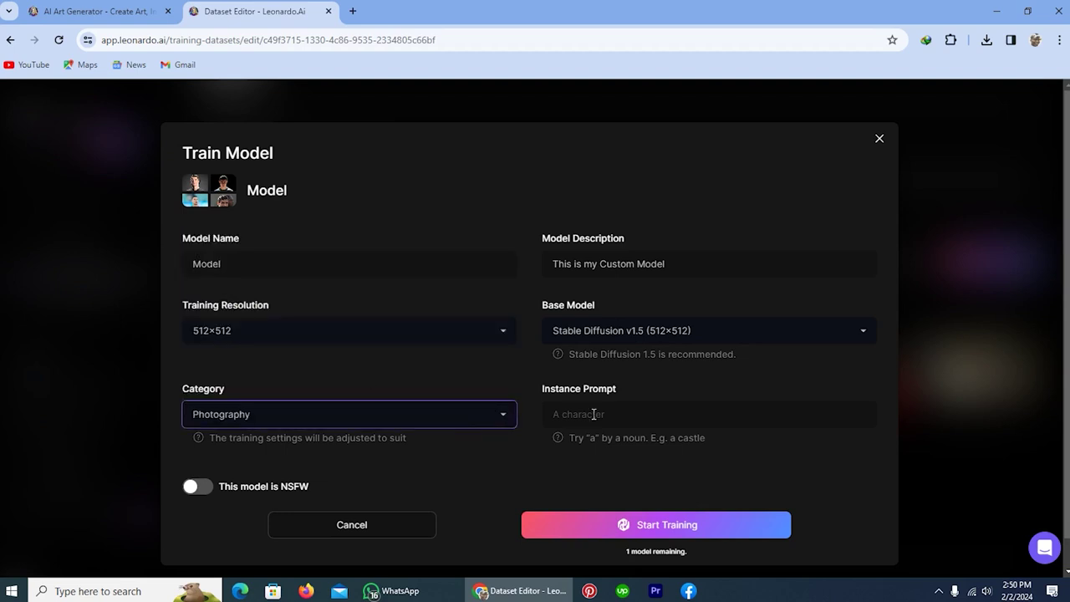
click(593, 414)
text(Model)
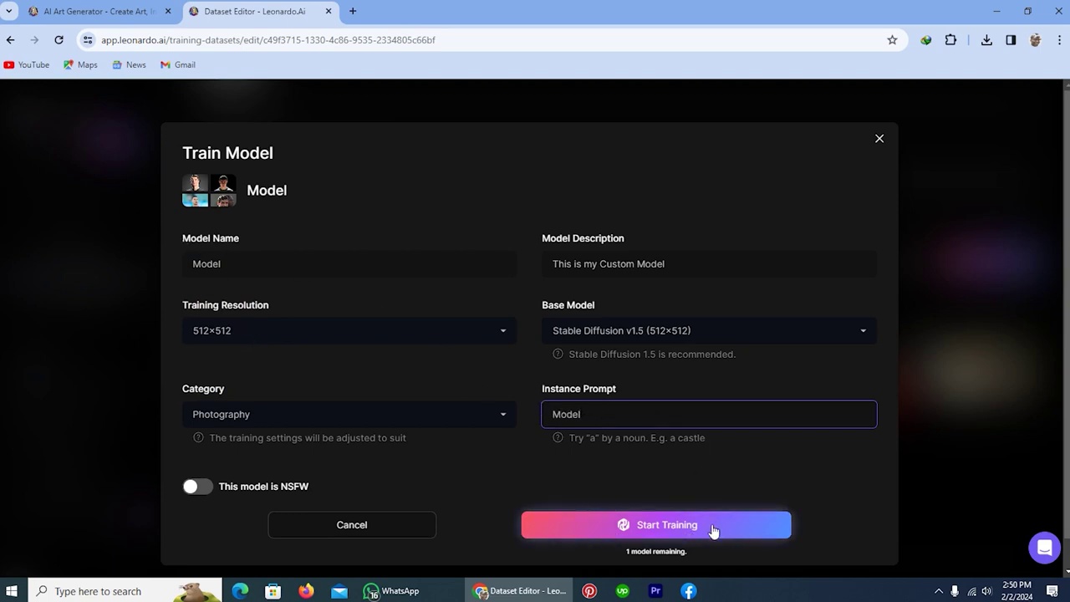
click(651, 532)
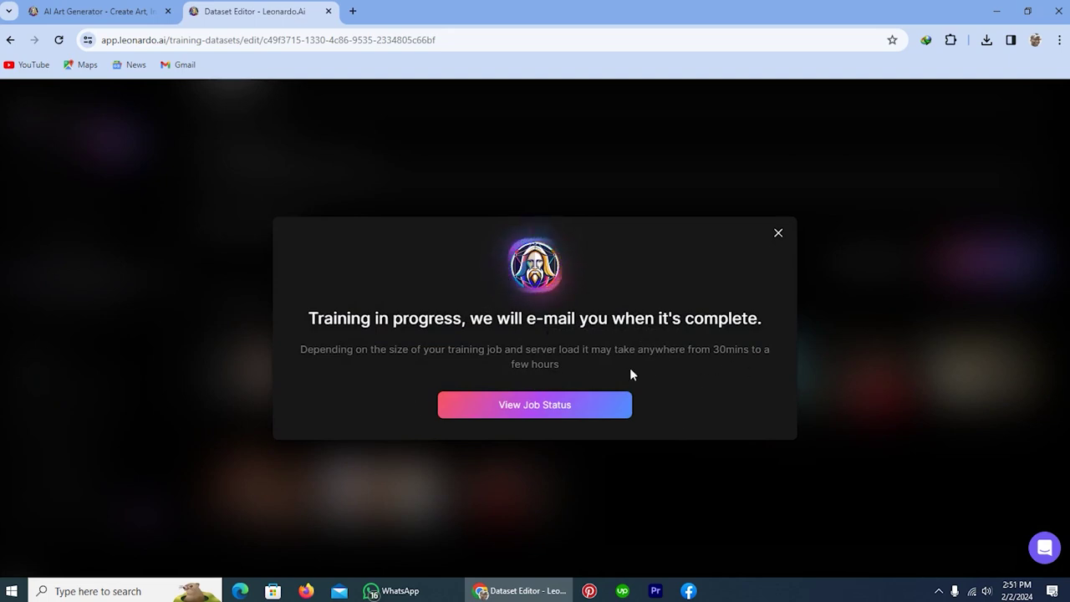
click(538, 405)
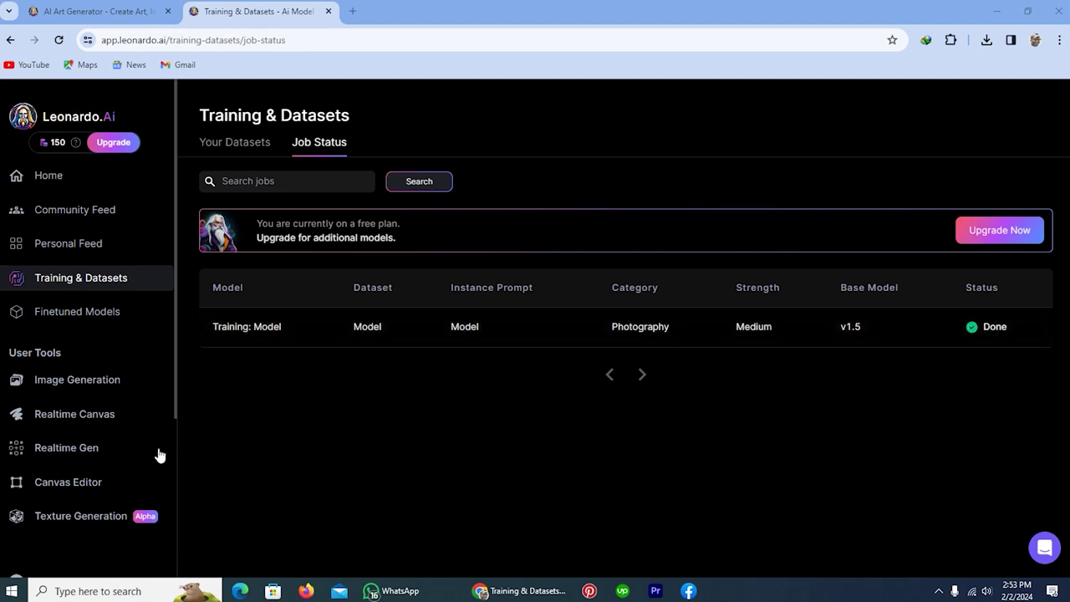
Choose the custom-trained model "Model" from your own models for AI image generation.
click(65, 383)
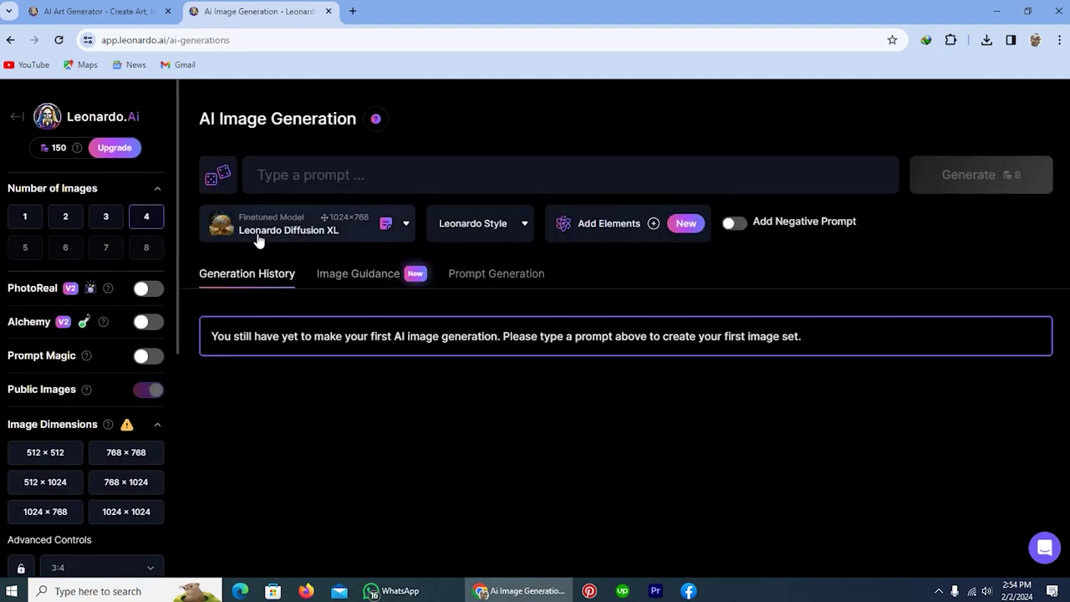
click(404, 225)
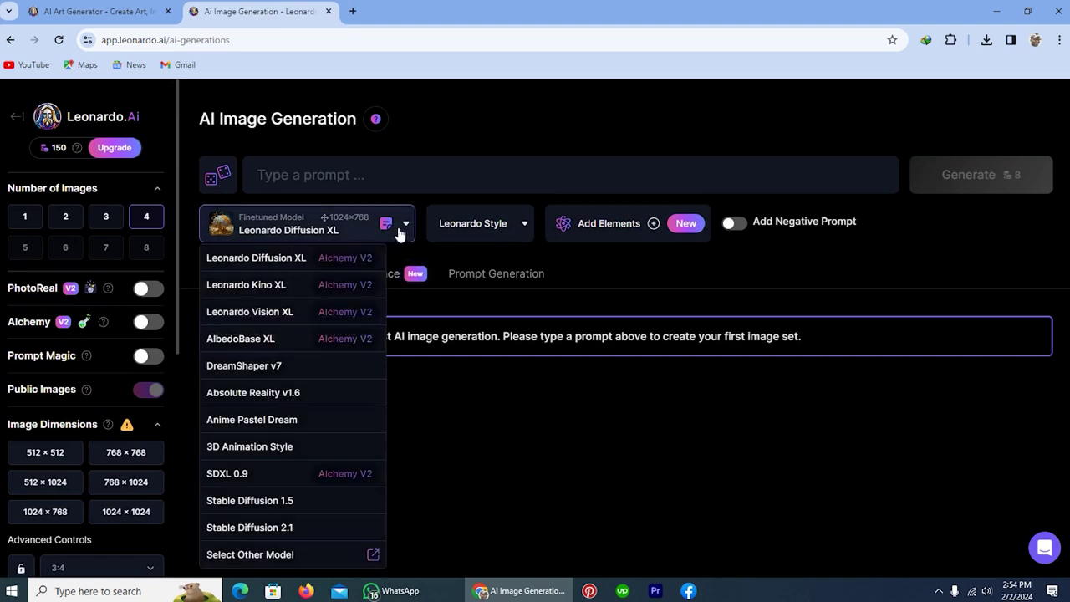
click(270, 561)
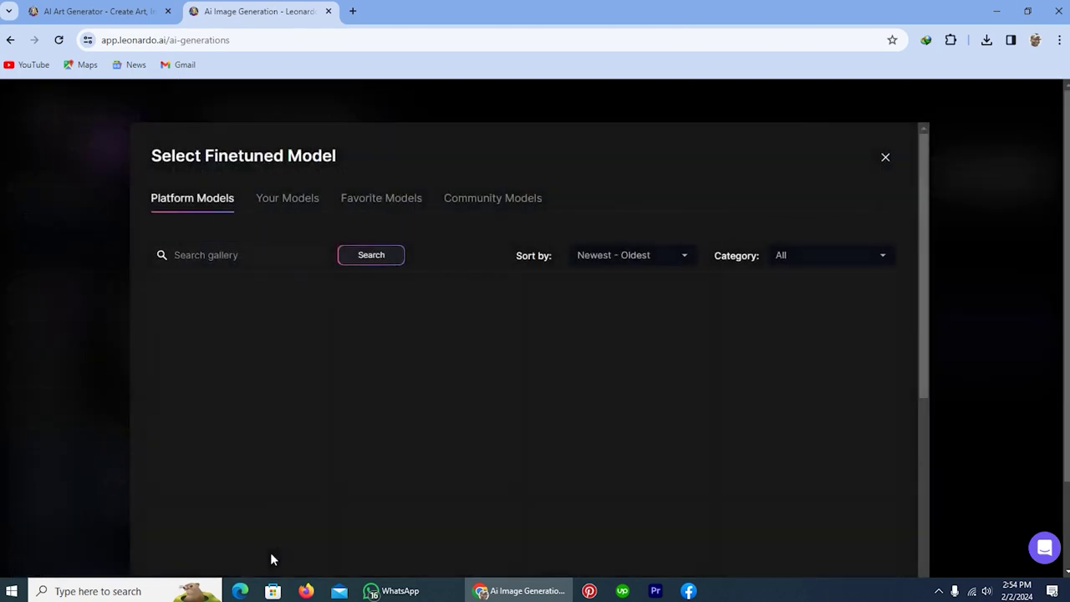
click(289, 203)
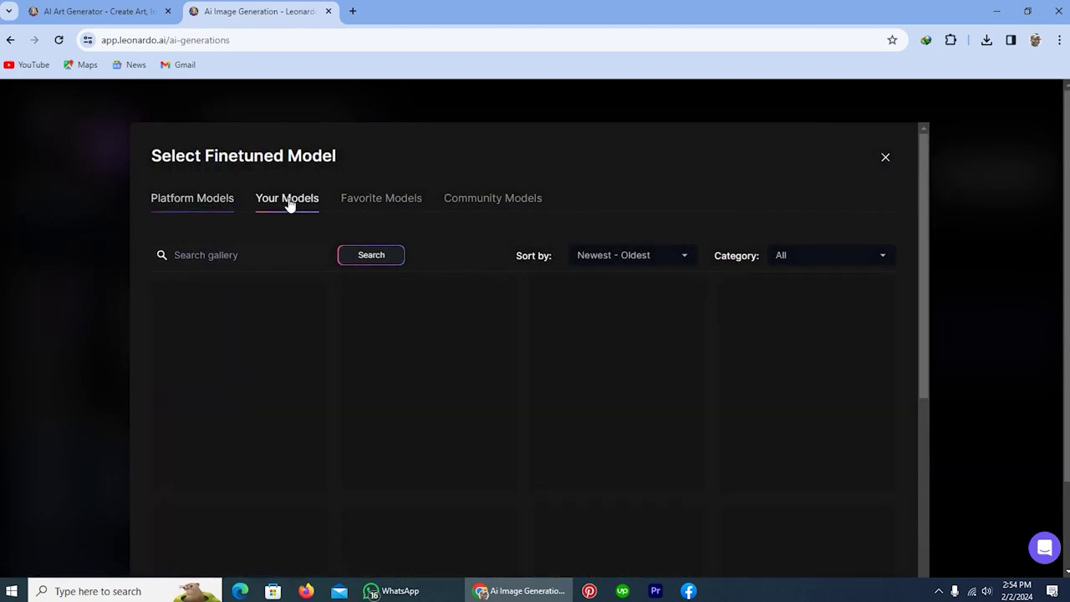
mouse_move(229, 378)
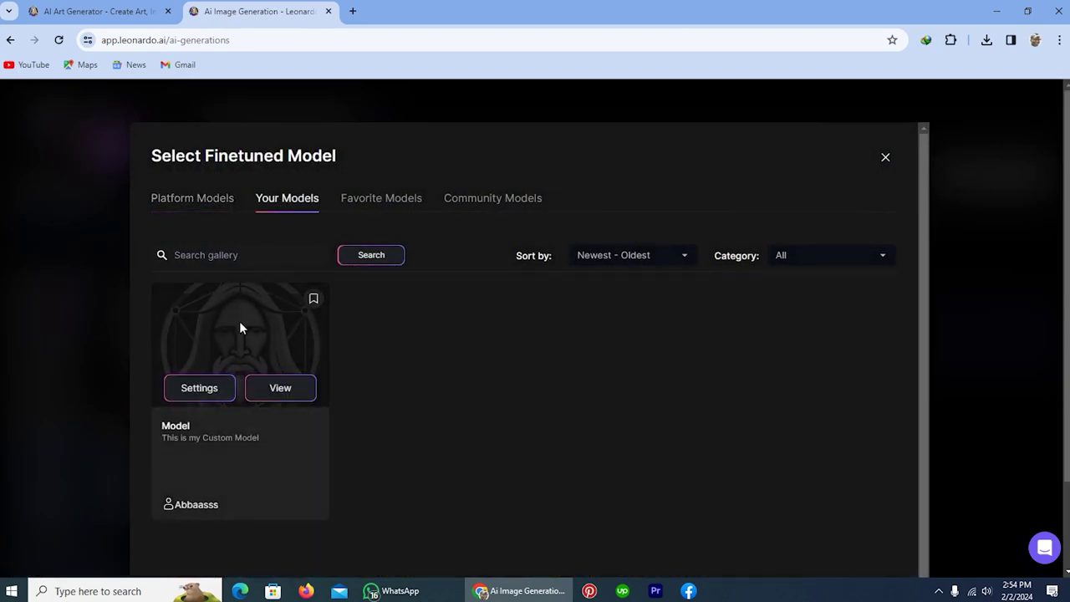
click(280, 390)
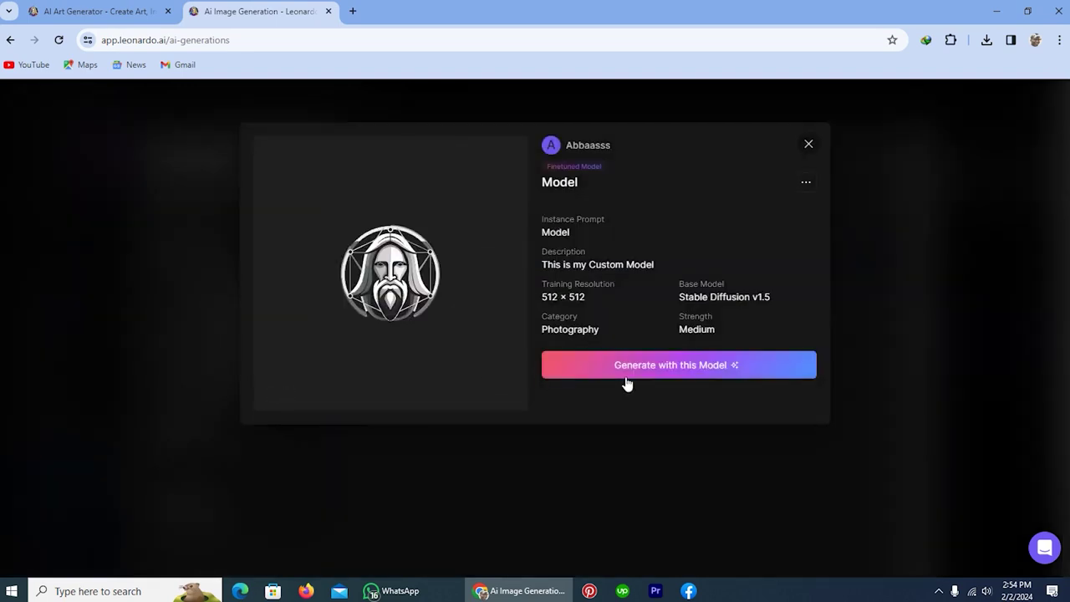
click(669, 374)
Generate 2 images from the prompt "Model in northern areas, beautiful sunset" and view them in the generation history.
click(298, 180)
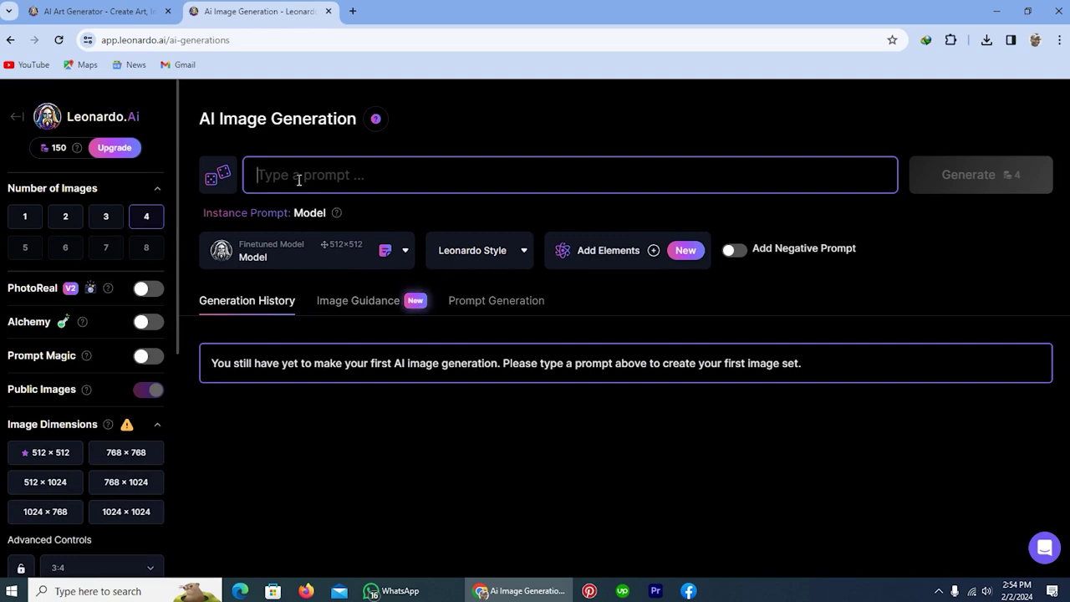
text(Model in northern areas, beautiful sunset)
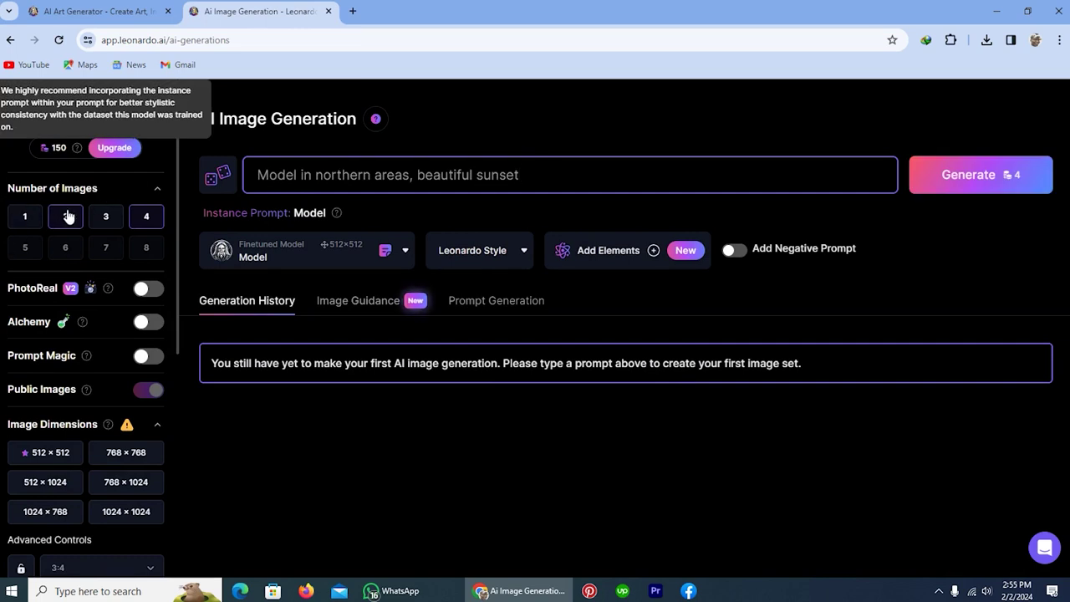
click(36, 220)
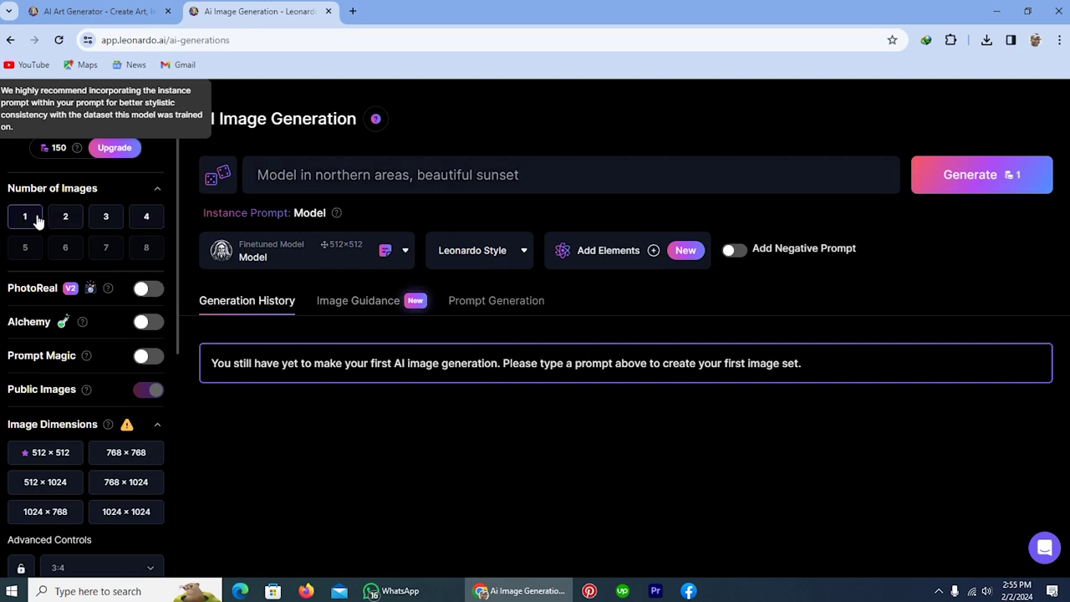
click(147, 220)
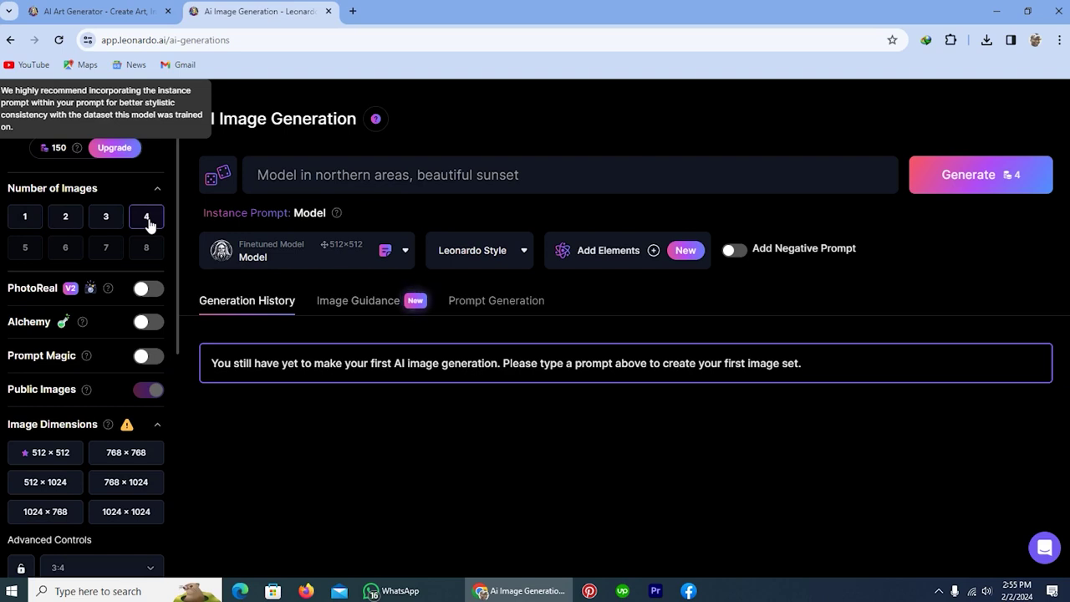
click(79, 219)
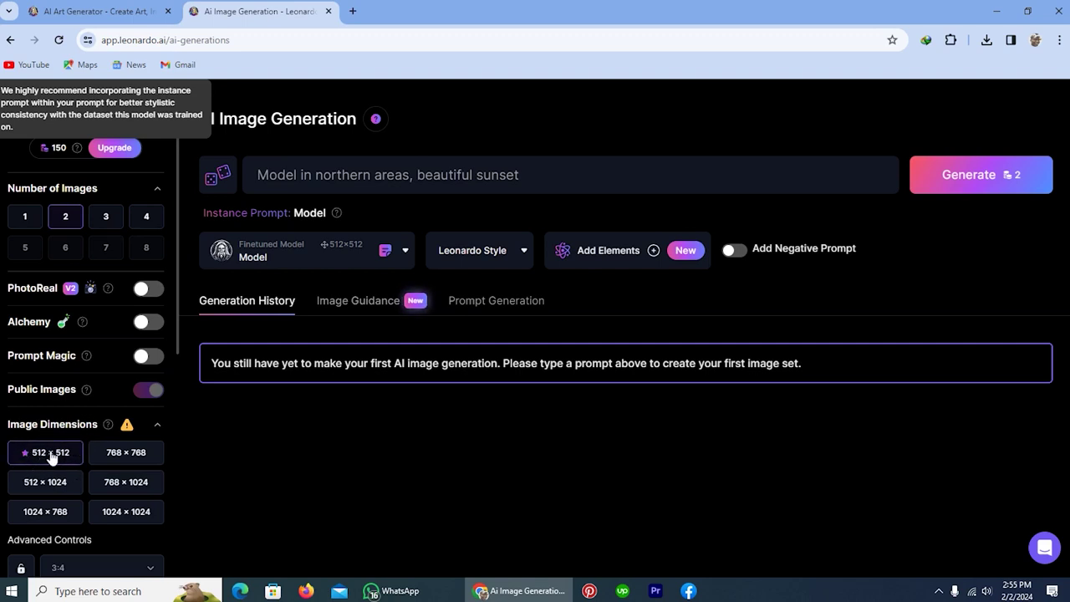
click(940, 183)
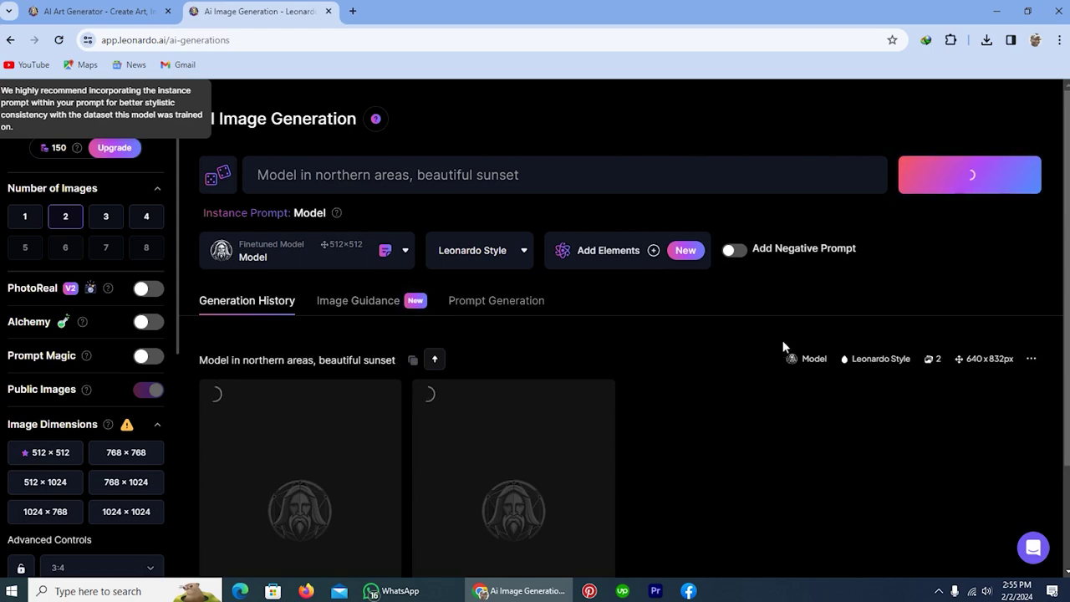
scroll(716, 353, down, 1)
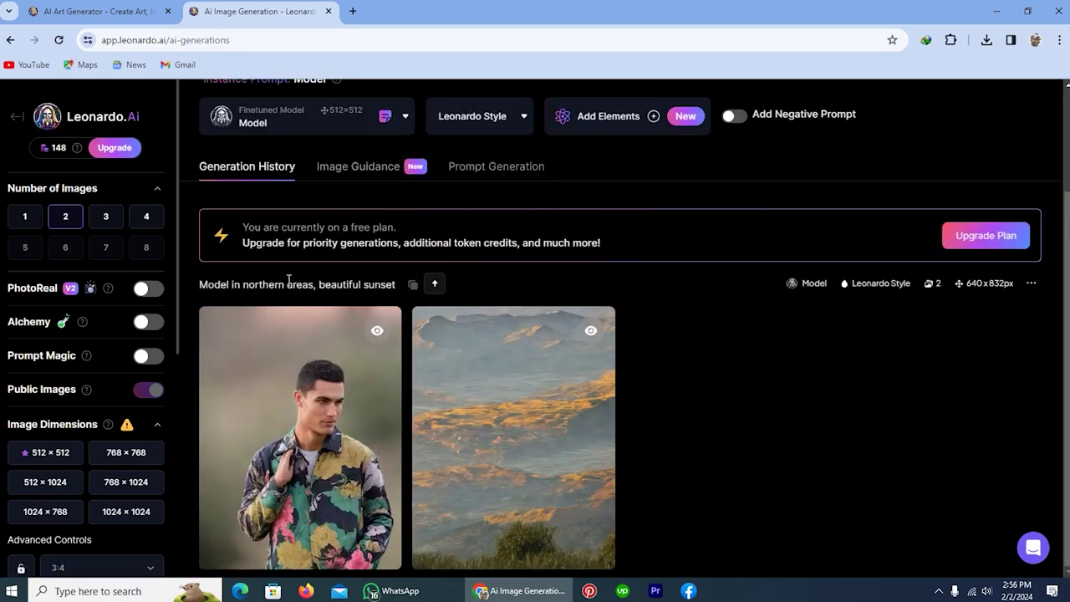
mouse_move(292, 542)
mouse_move(342, 471)
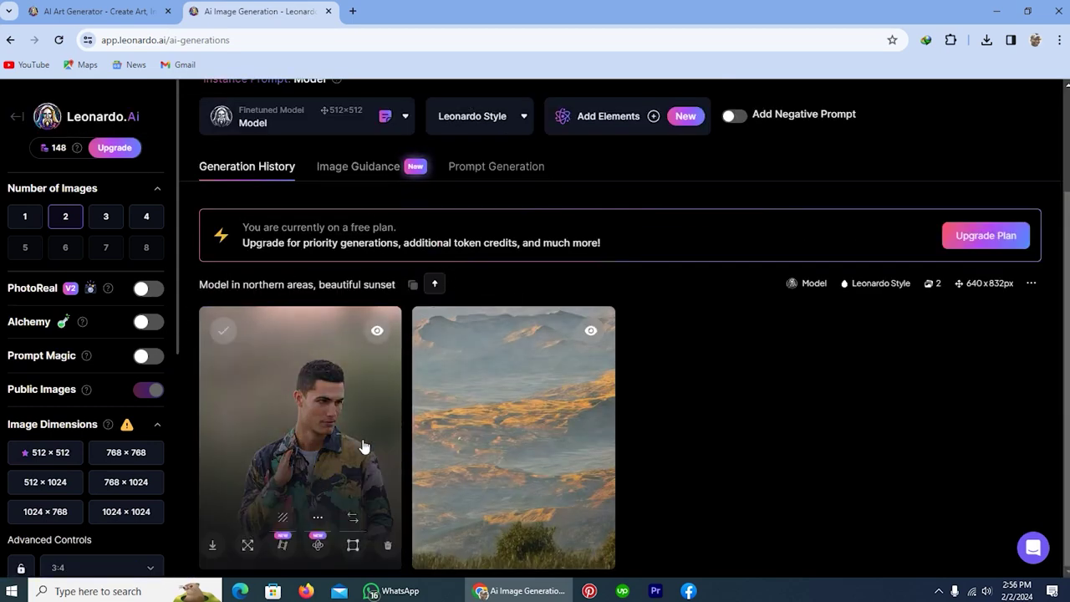